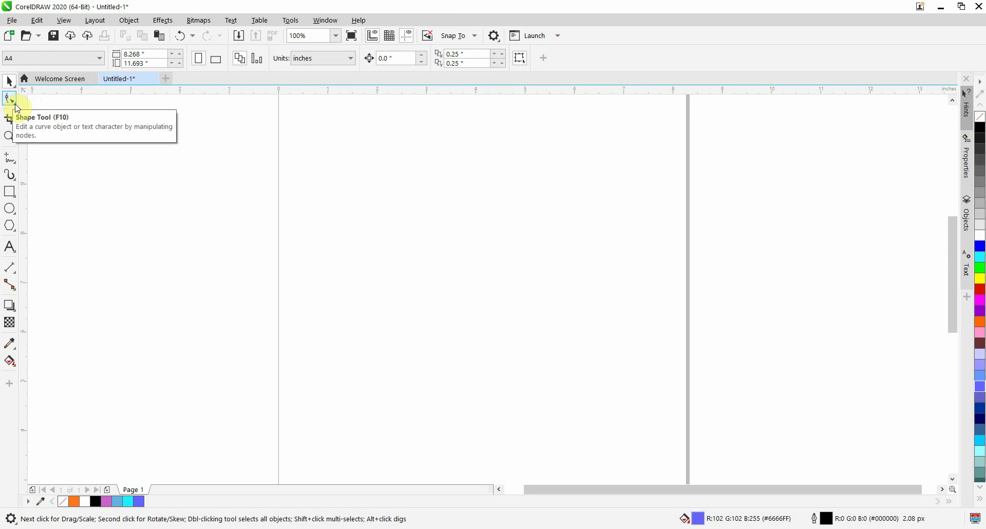
Look through the Shape tool flyout, then choose the Rectangle tool.
click(16, 106)
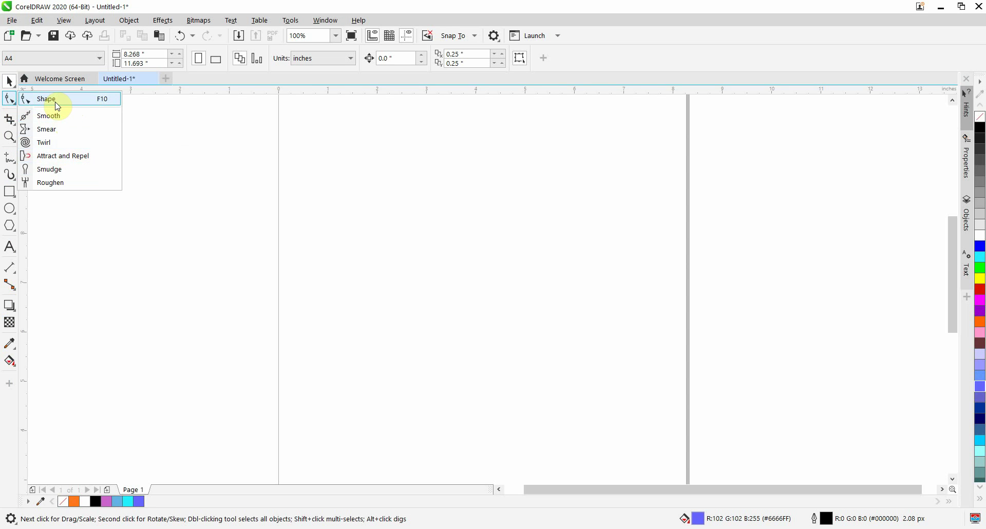
click(10, 192)
click(61, 207)
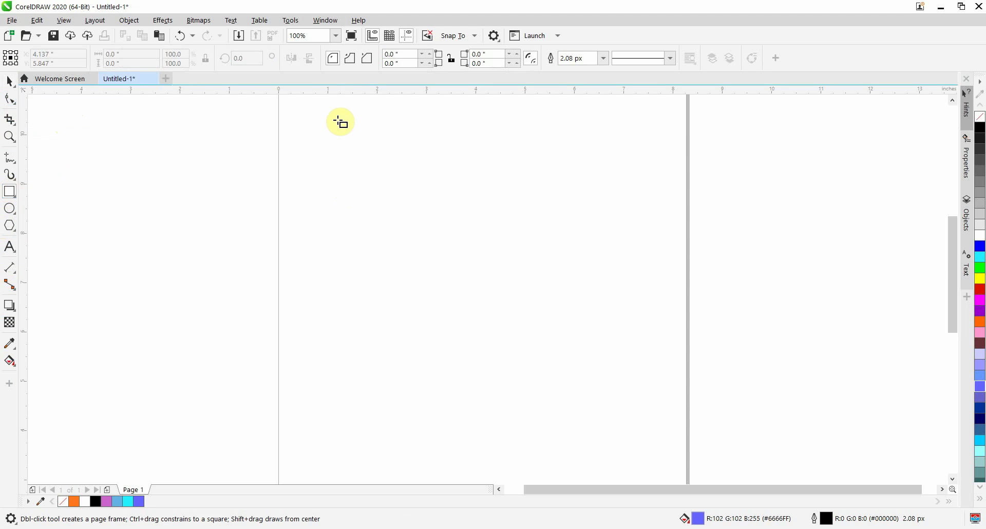
Draw a 6.75 × 1.75 inch rectangle near the page top, filled Electric Blue.
drag(320, 135, 654, 222)
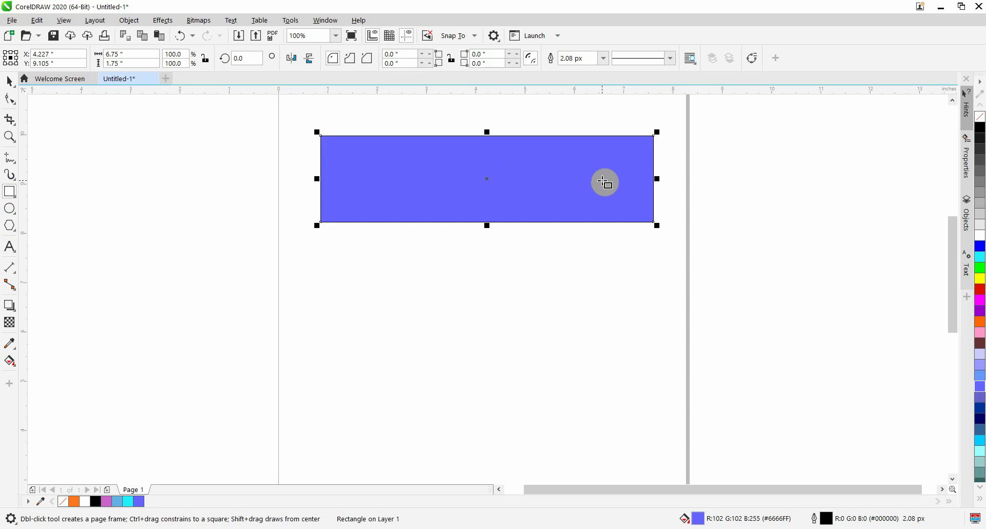
click(62, 505)
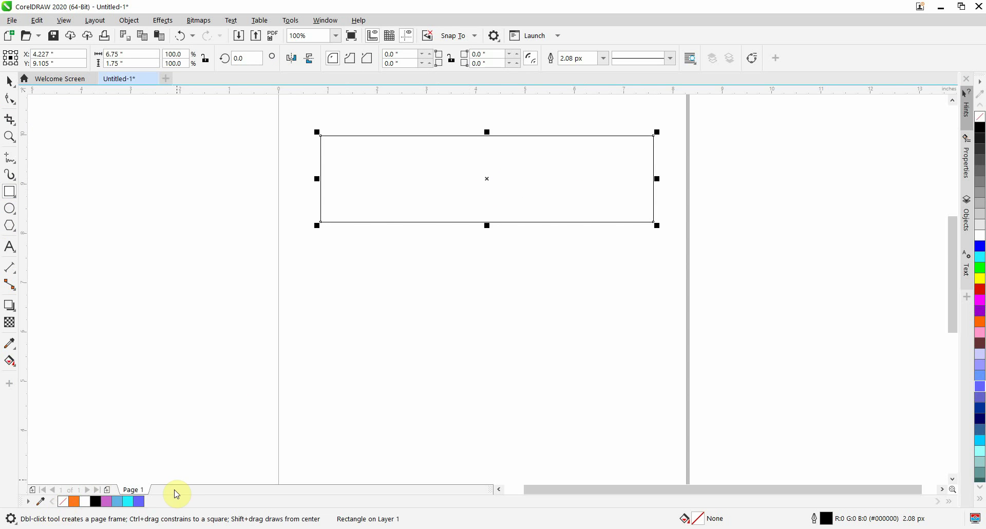
click(139, 503)
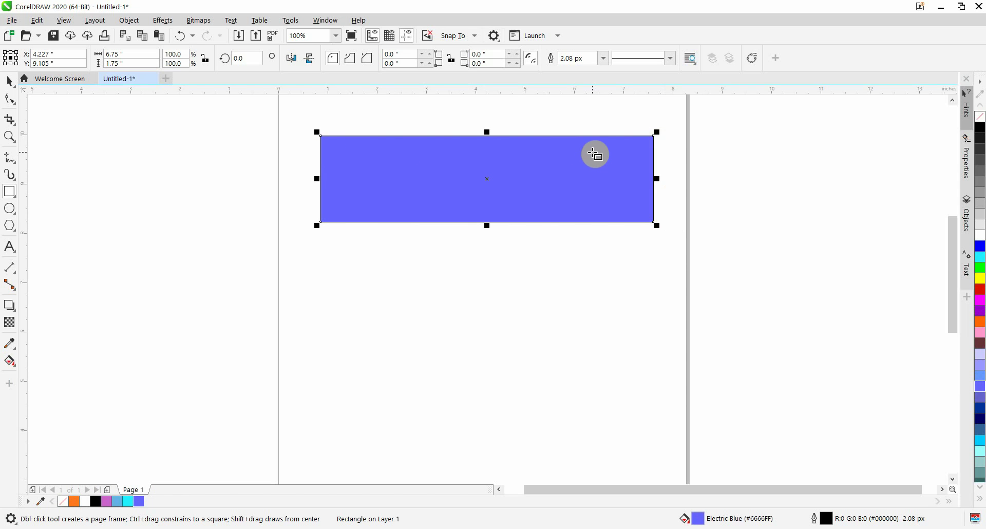
Set the rectangle's black outline width to 15 px, starting from the 10 px preset.
click(671, 58)
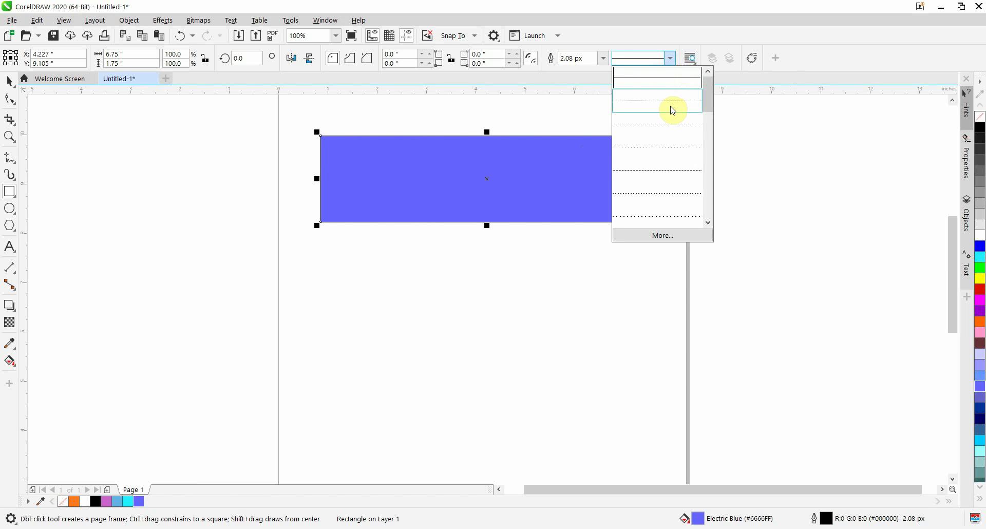
mouse_move(708, 99)
mouse_down()
mouse_move(710, 164)
mouse_move(710, 100)
mouse_up()
click(605, 62)
click(605, 65)
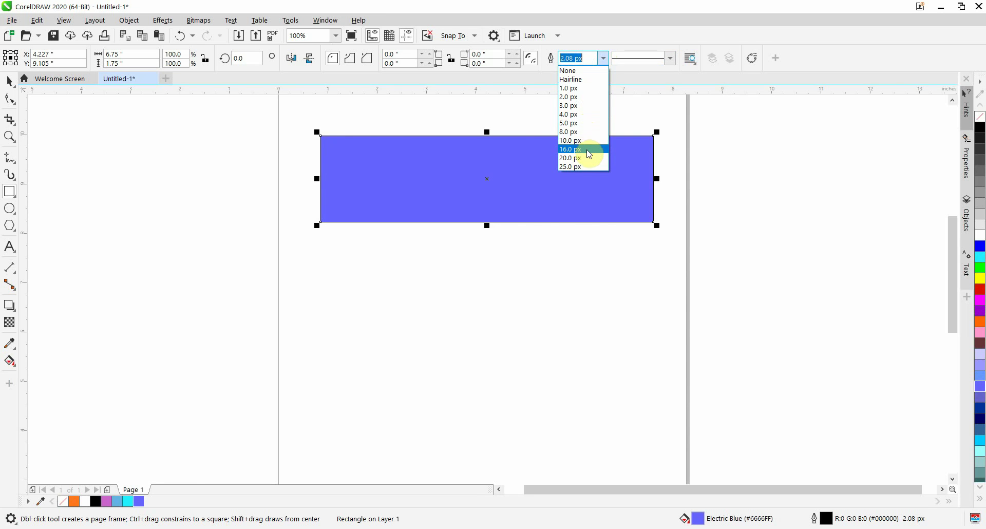
click(589, 147)
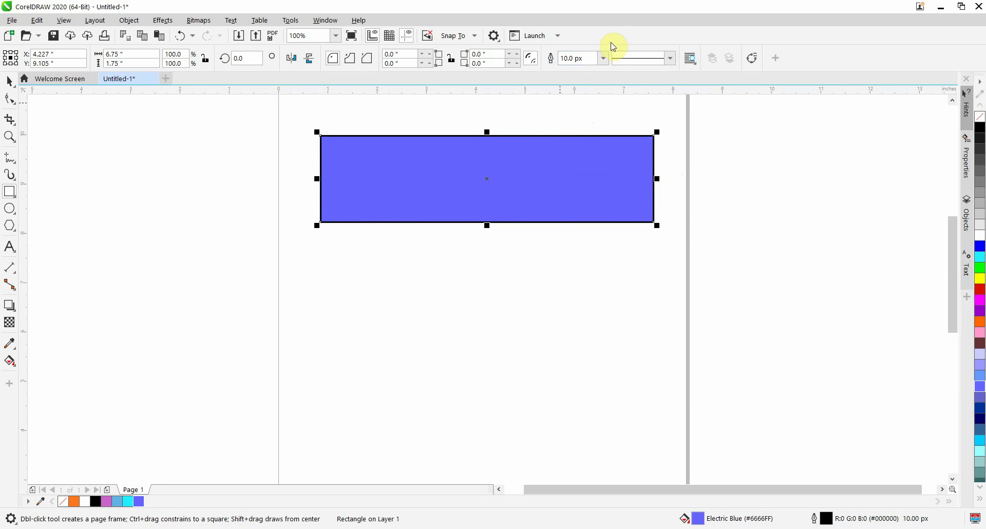
drag(584, 55, 559, 58)
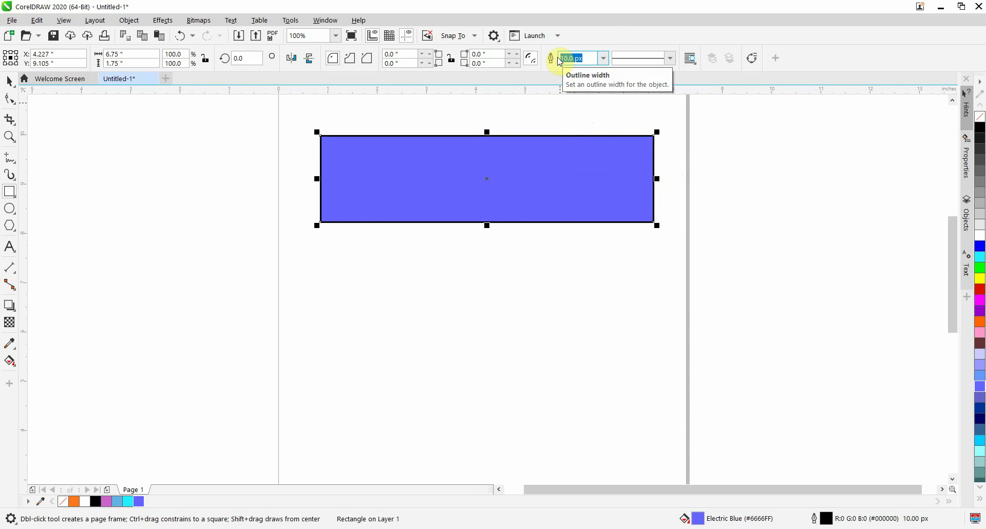
text(1)
text(5)
key(Return)
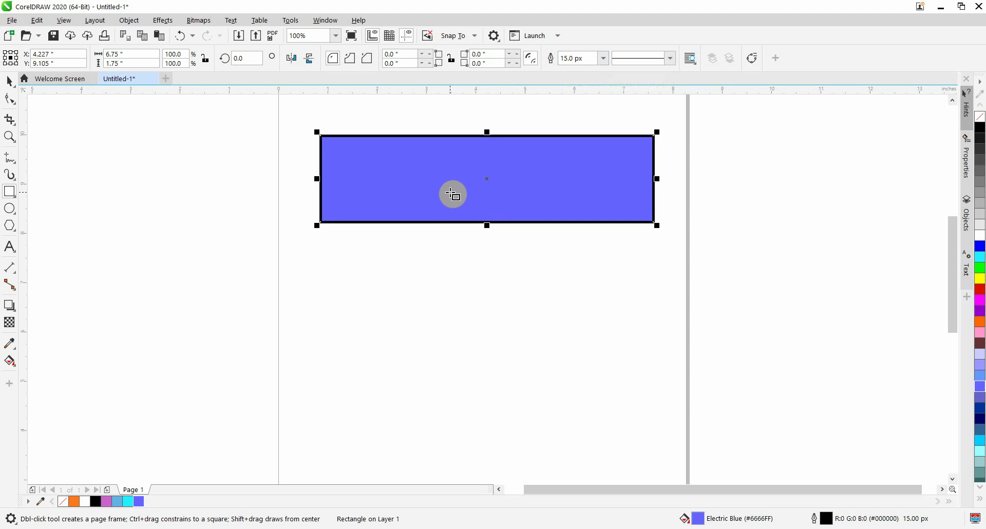
Zoom to 200% and select the rectangle's bottom-left, top-right and bottom-right corner nodes with the Shape tool.
scroll(452, 194, up, 1)
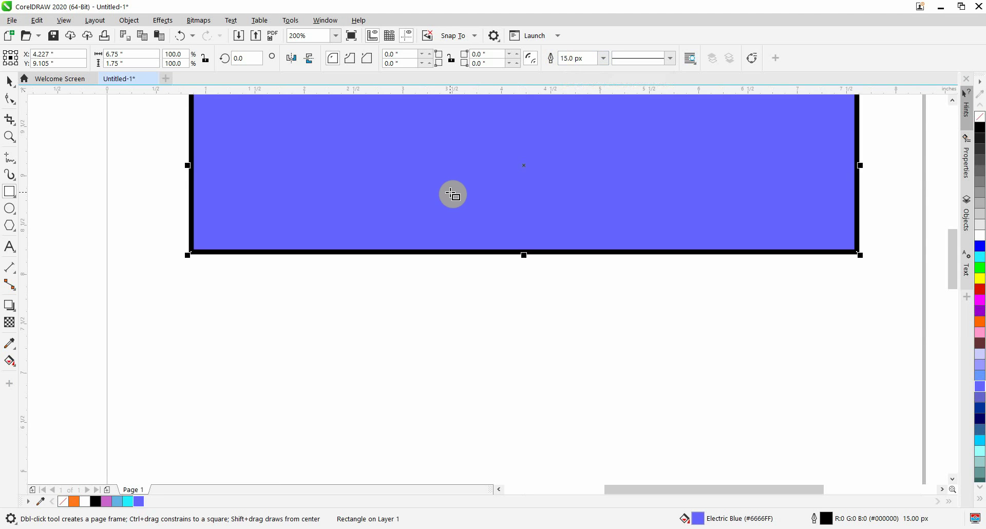
drag(953, 257, 951, 240)
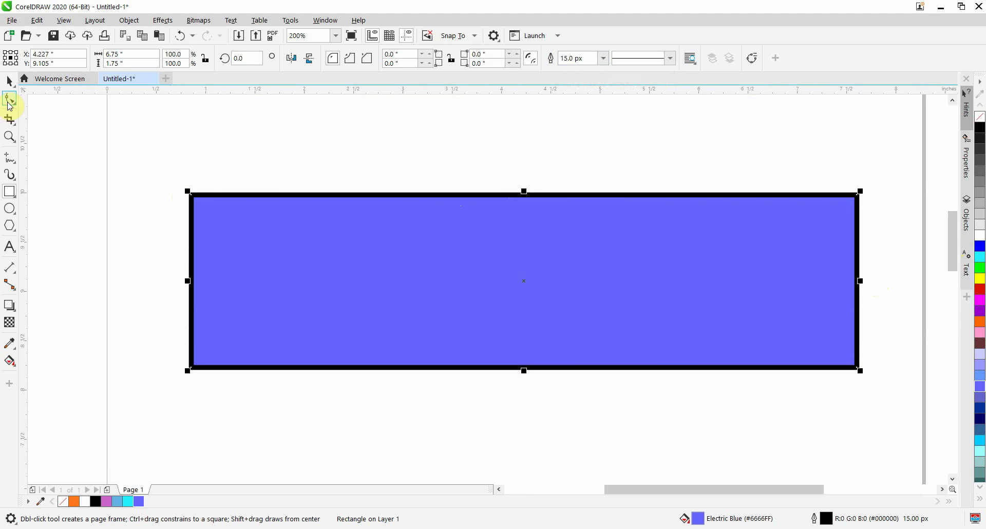
click(9, 100)
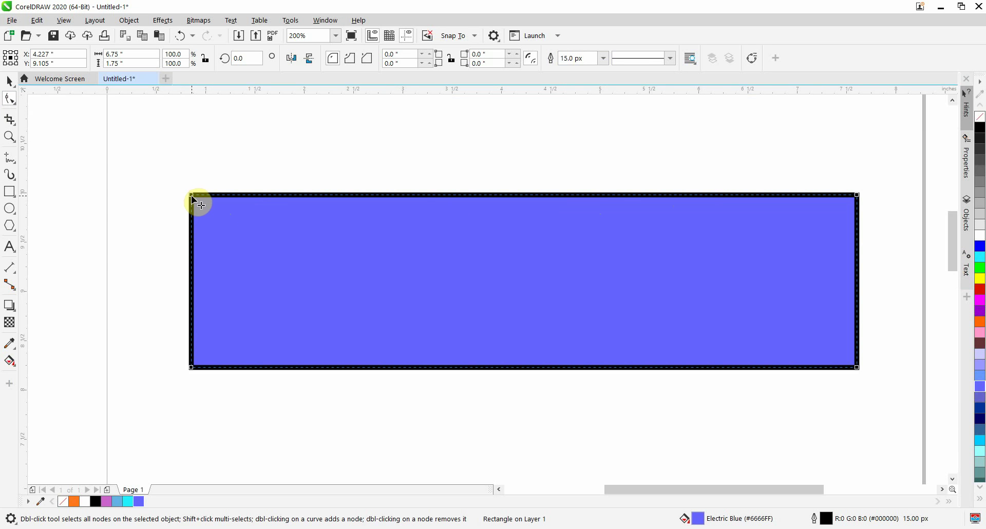
click(194, 365)
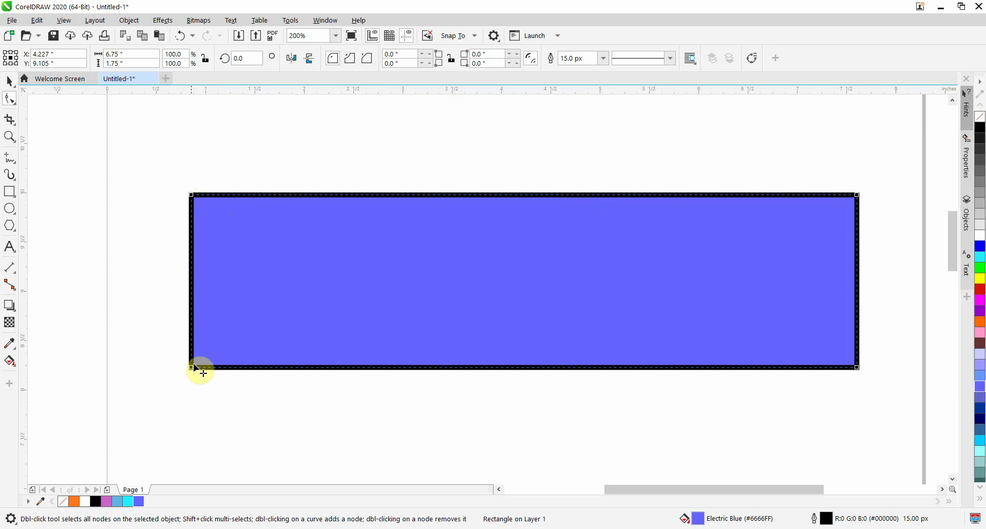
click(858, 201)
click(857, 363)
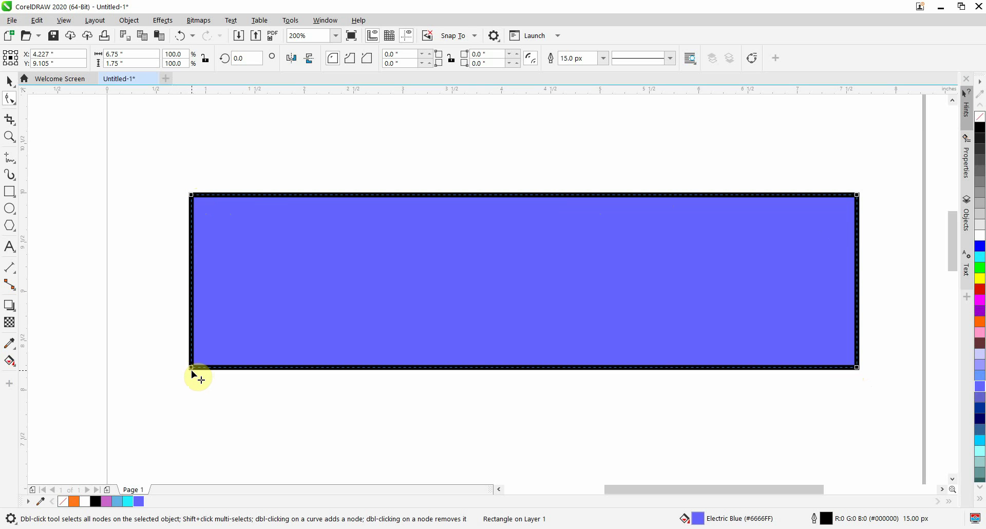
mouse_move(192, 368)
mouse_down()
mouse_move(235, 351)
mouse_move(305, 344)
mouse_up()
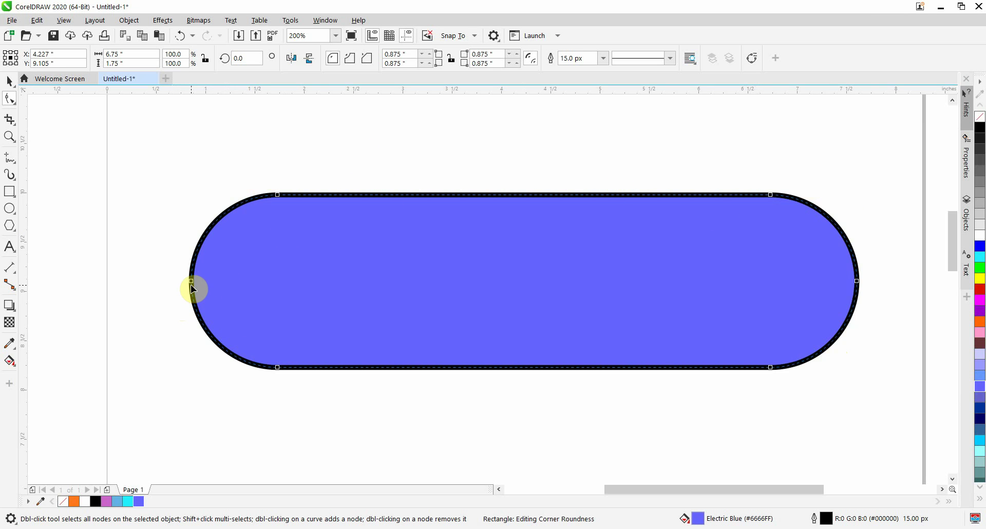
drag(191, 287, 200, 293)
drag(200, 292, 196, 321)
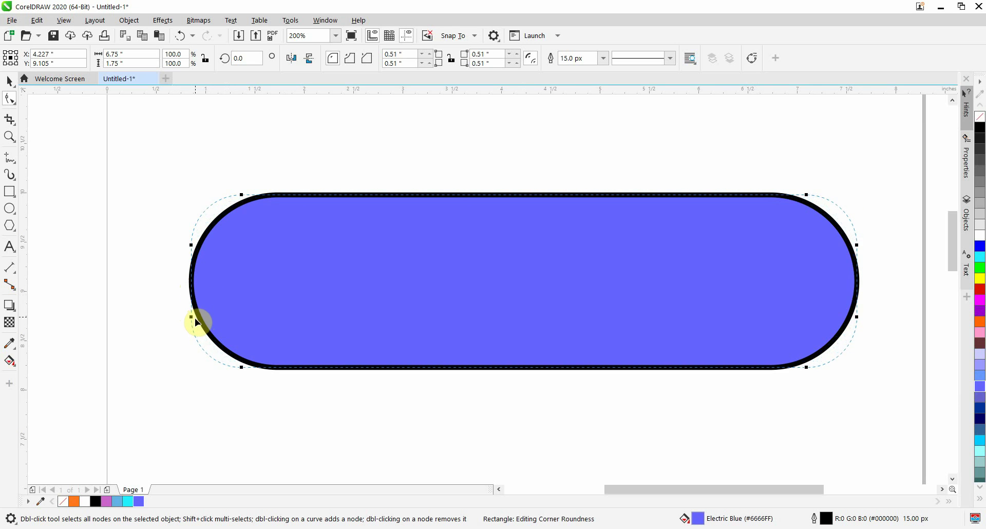
drag(196, 319, 195, 325)
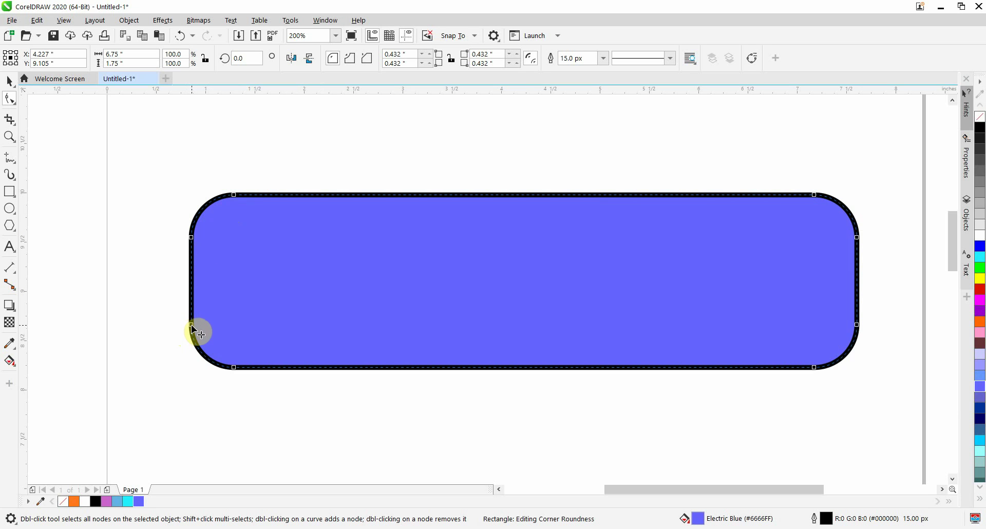
drag(191, 325, 189, 374)
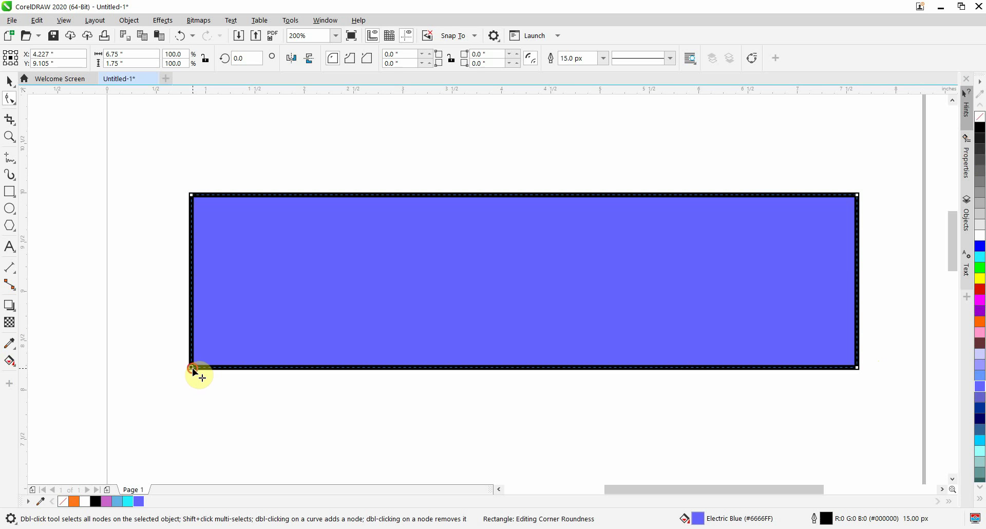
drag(193, 368, 255, 250)
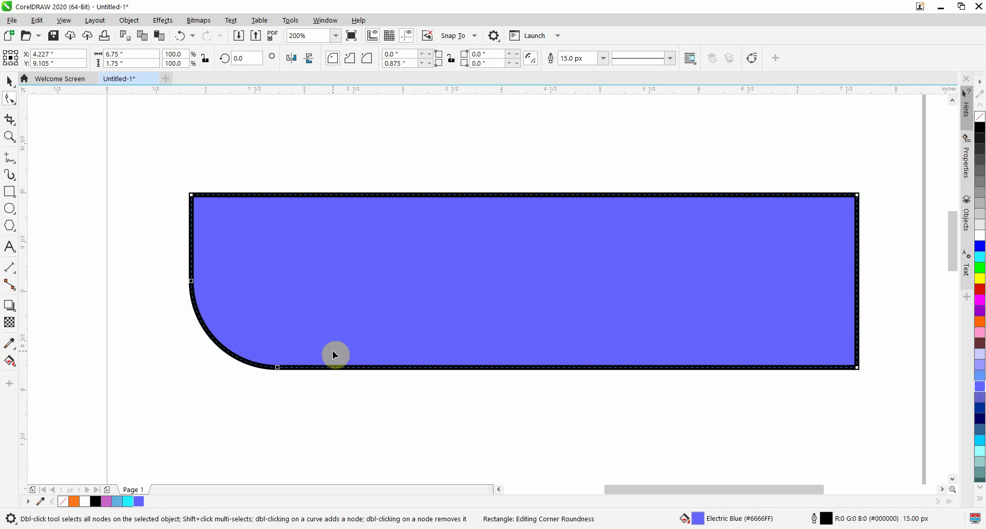
key(ctrl+z)
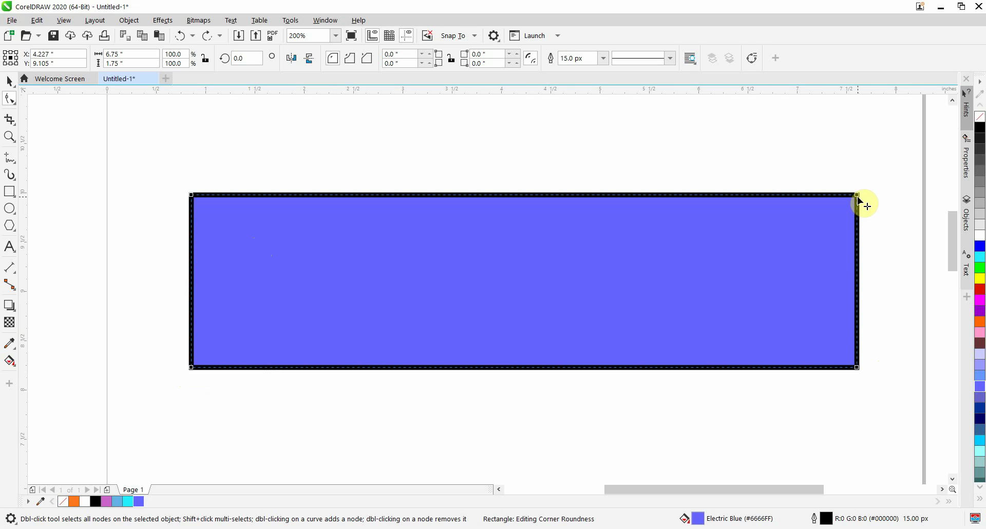
click(191, 368)
drag(859, 199, 861, 329)
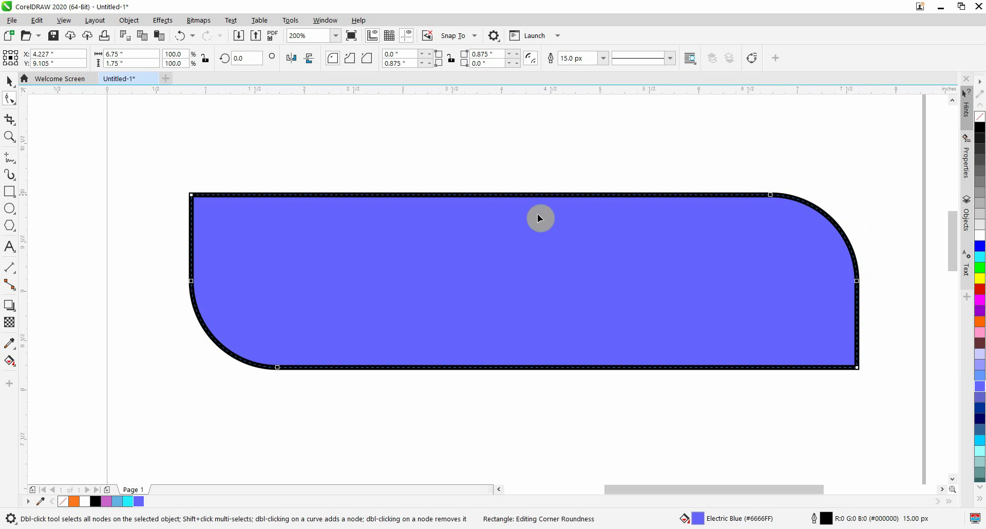
click(243, 357)
key(ctrl+z)
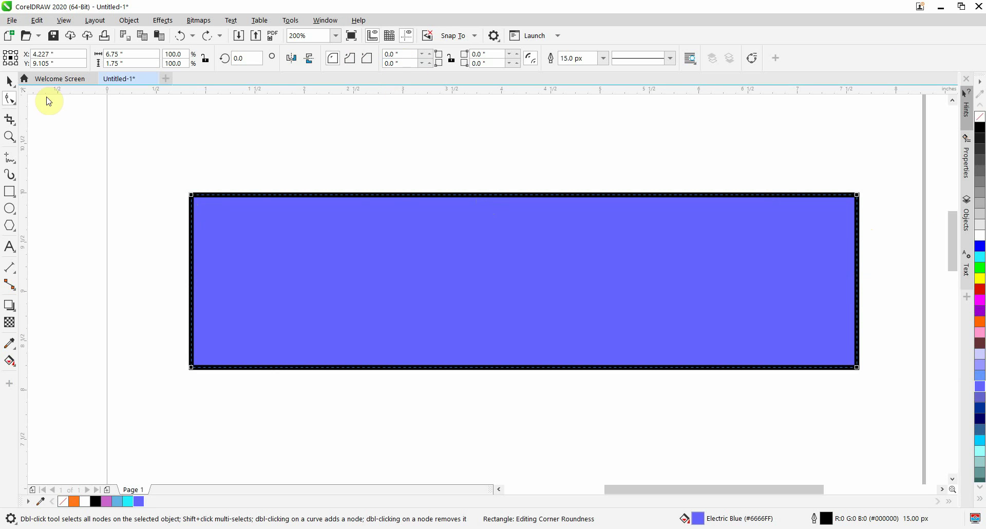
Choose the Smooth tool from the Shape tool flyout.
click(14, 102)
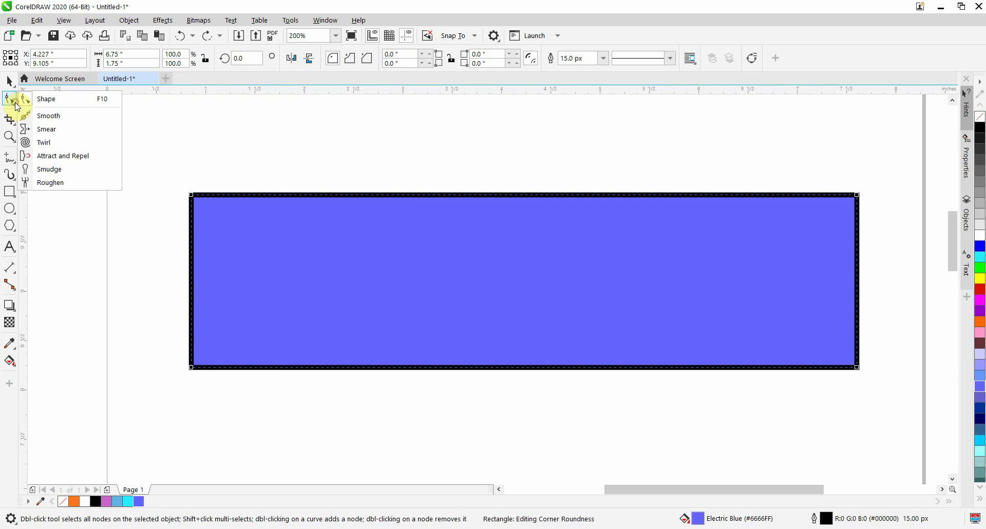
click(48, 116)
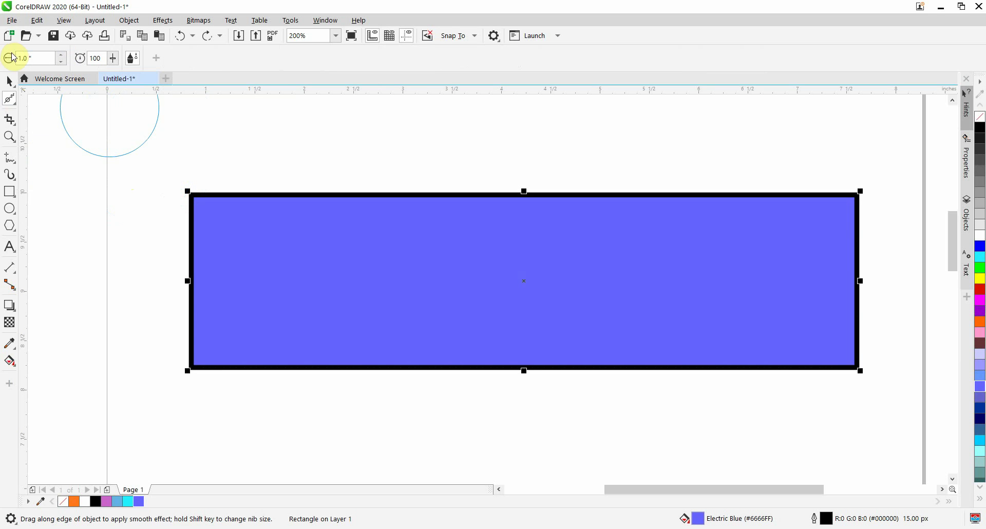
Change the Smooth tool nib size from 1.0 to 2.0 inches.
click(99, 55)
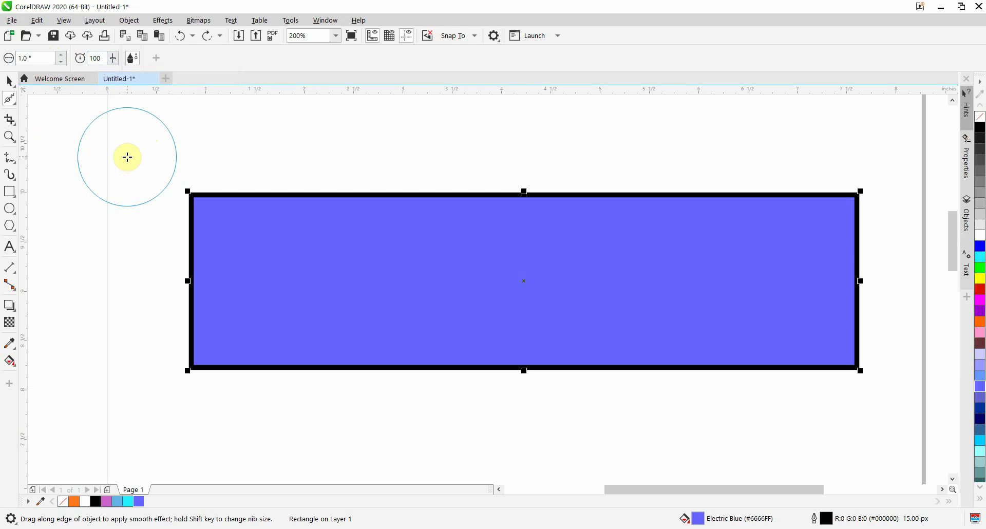
click(36, 58)
key(BackSpace)
key(BackSpace)
key(BackSpace)
key(BackSpace)
key(BackSpace)
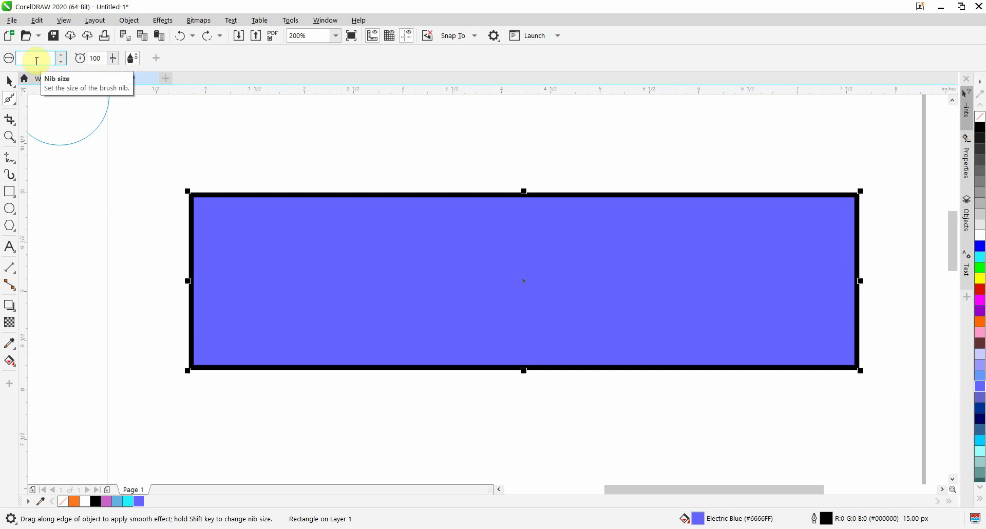
text(2)
key(Return)
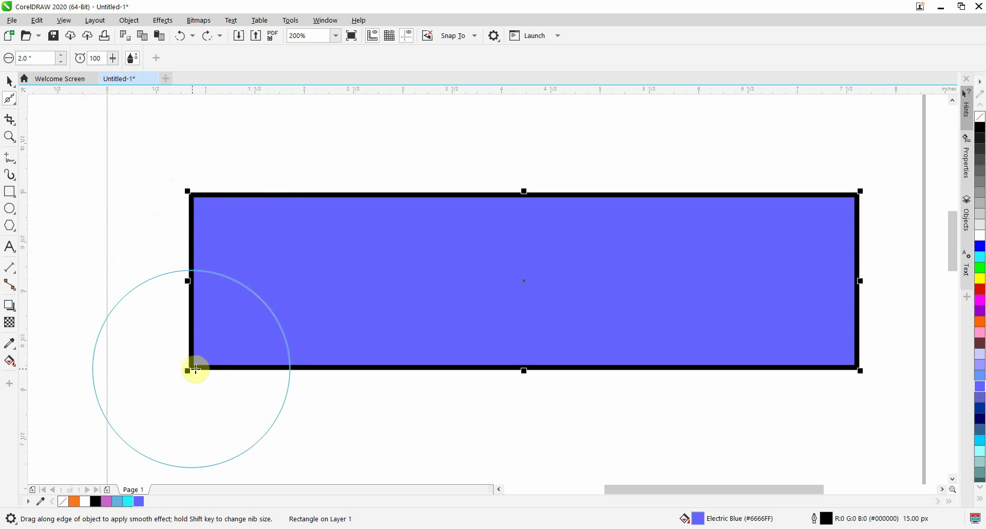
Zoom in and brush the bottom-left corner with the Smooth tool until it curves.
scroll(203, 367, down, 1)
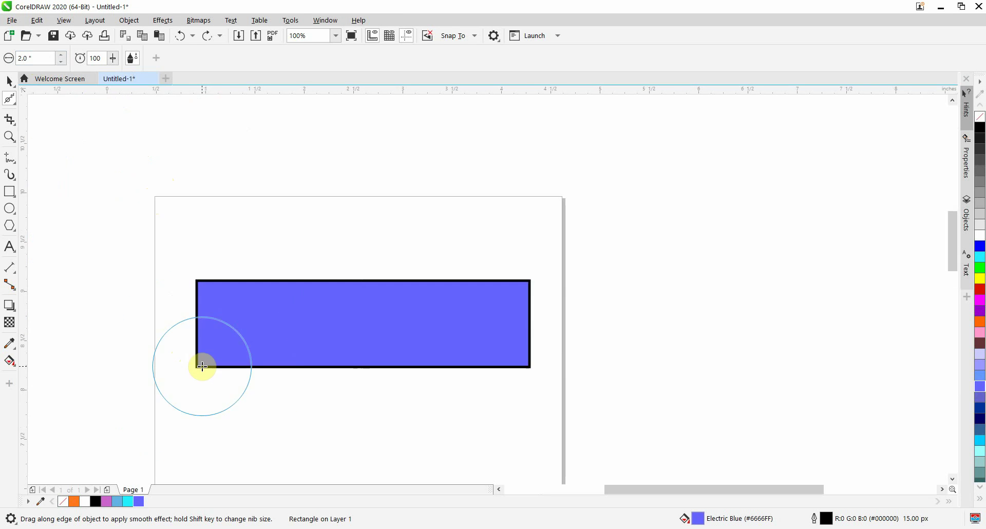
scroll(203, 366, up, 1)
scroll(202, 366, up, 1)
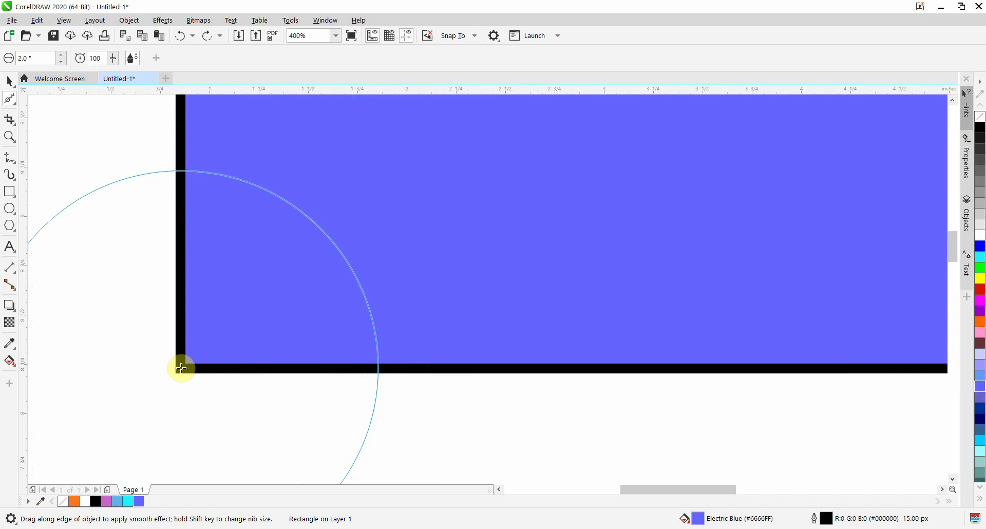
drag(180, 368, 181, 368)
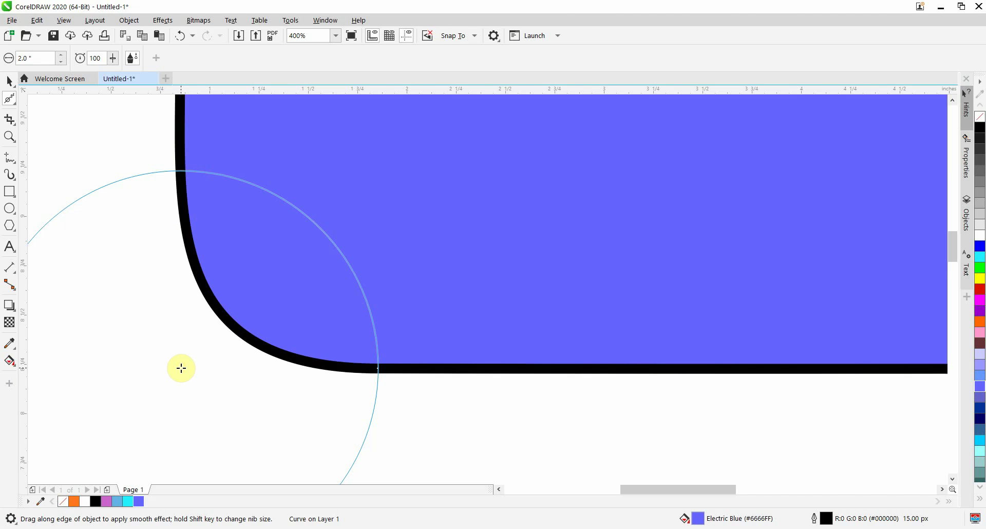
scroll(181, 367, down, 1)
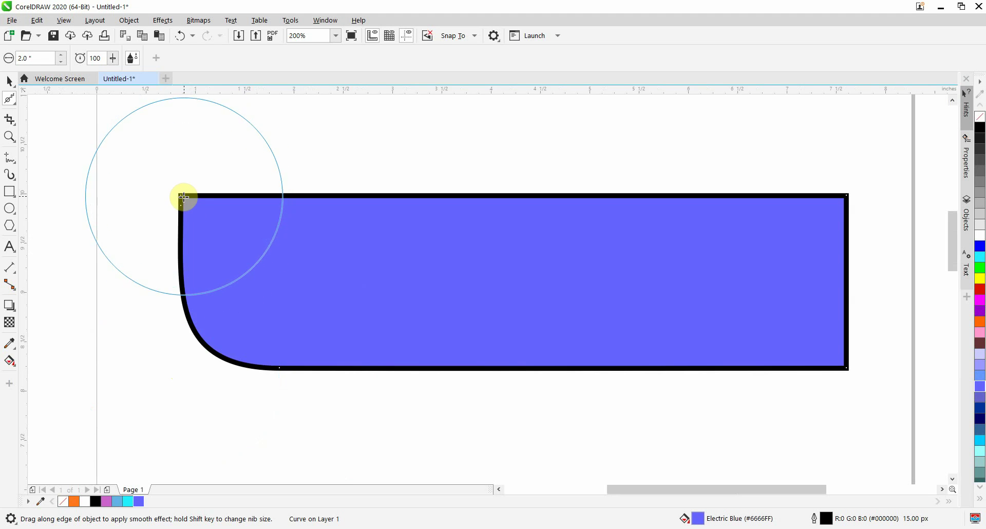
drag(491, 191, 692, 193)
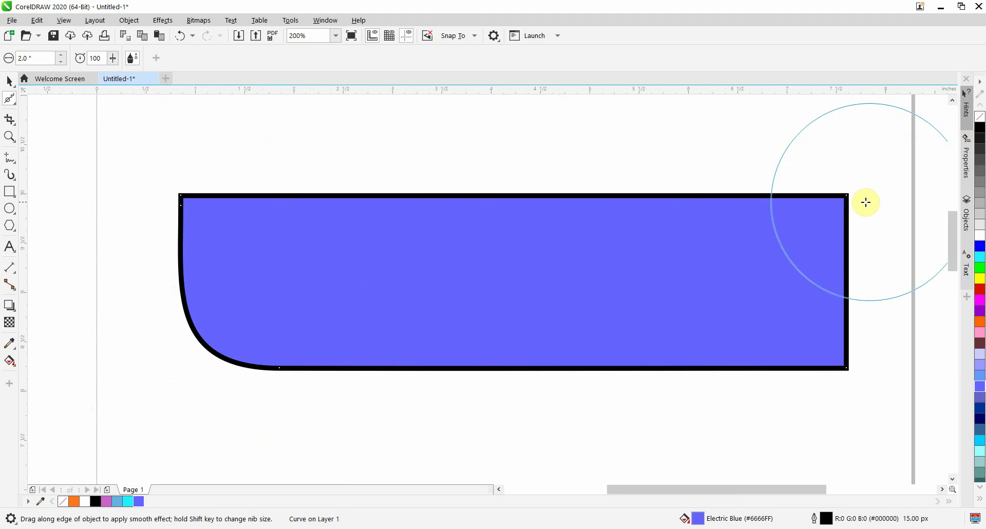
drag(848, 198, 846, 197)
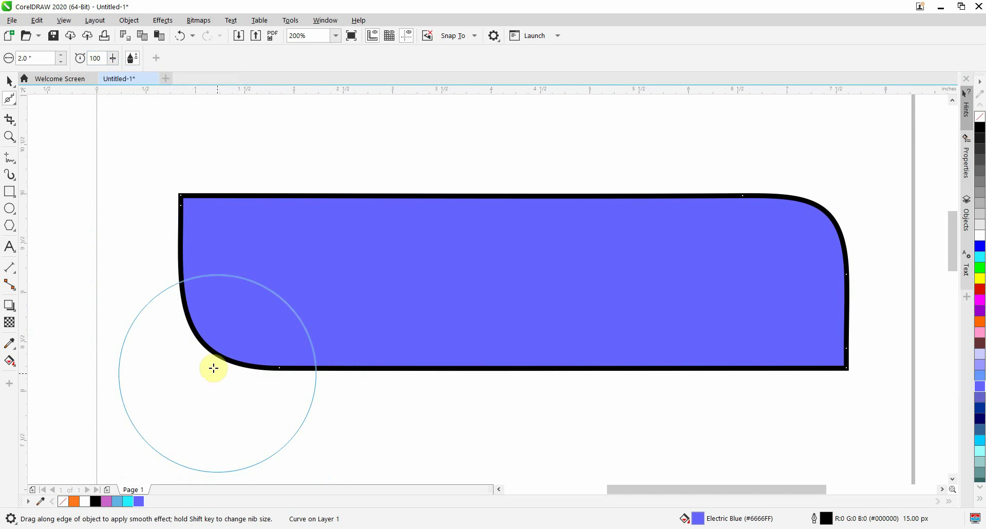
key(ctrl+z)
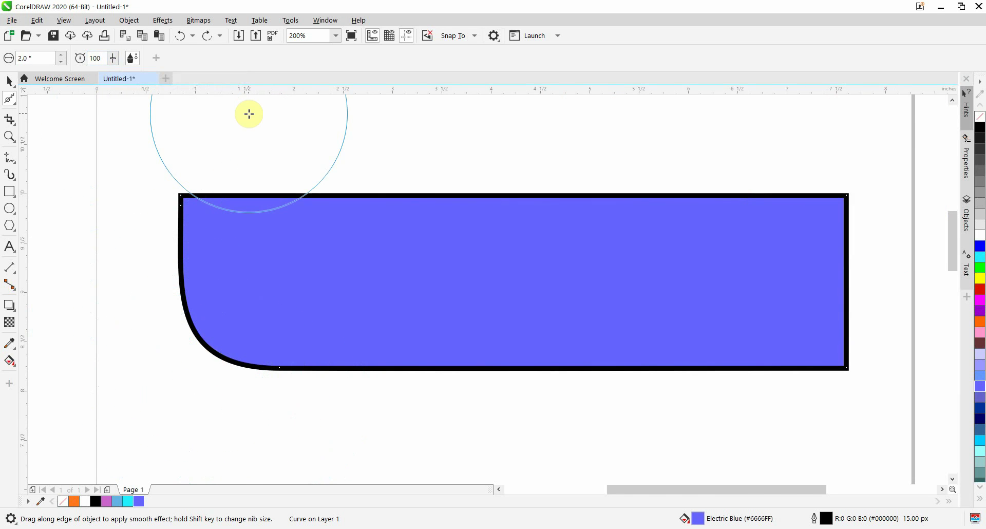
At smoothing rate 50, brush the top-right corner until it rounds like the bottom-left.
double_click(98, 58)
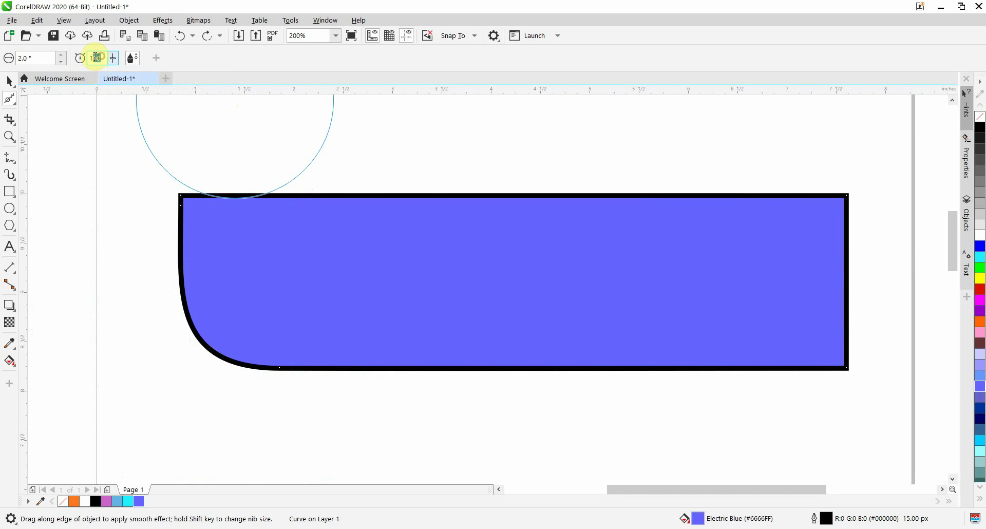
text(50)
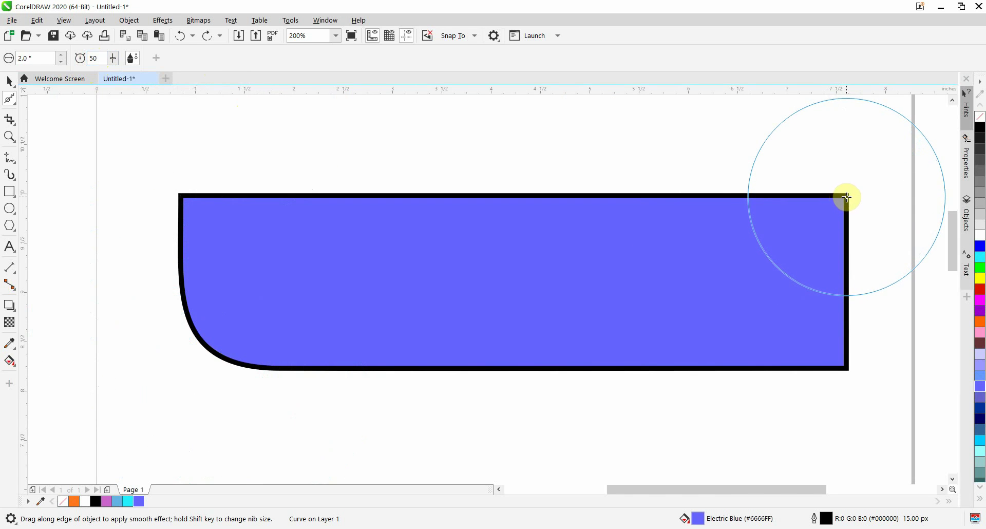
drag(846, 197, 845, 197)
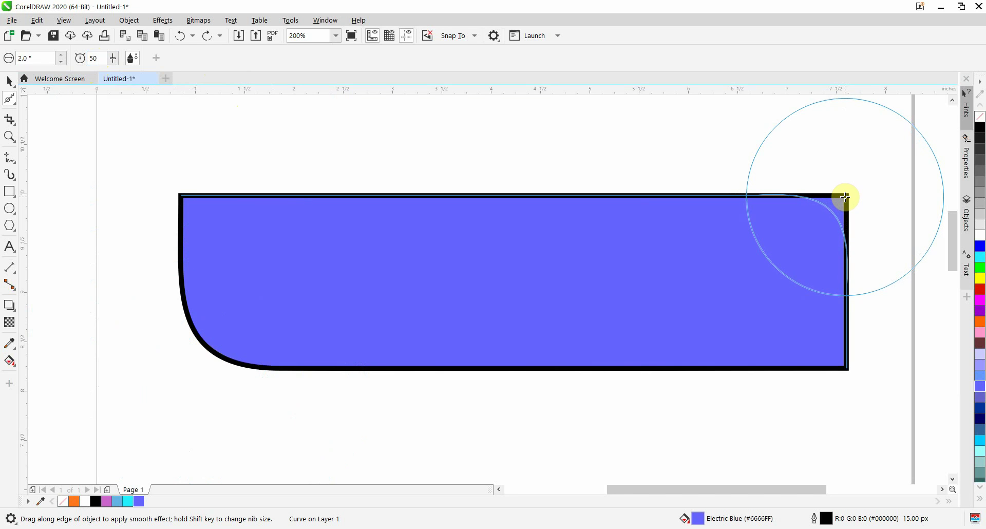
drag(845, 198, 845, 197)
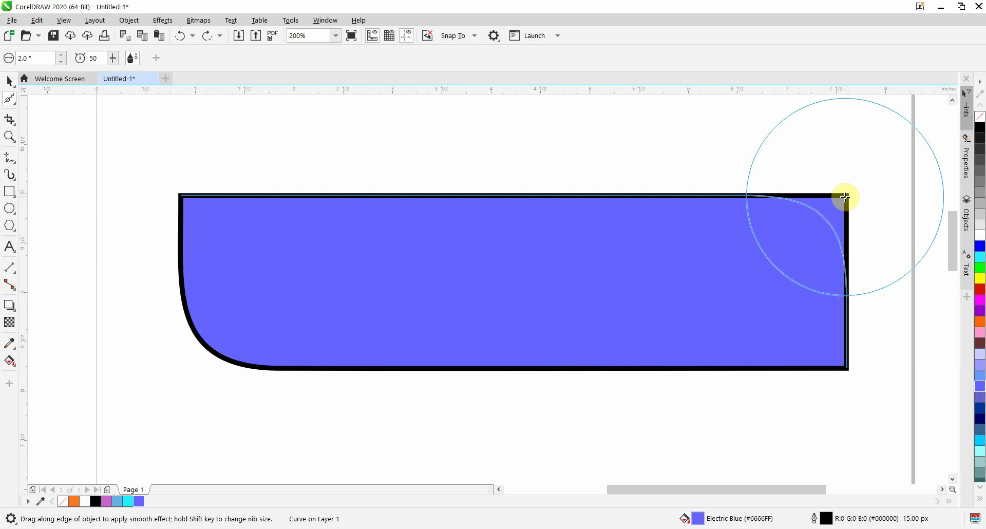
drag(845, 197, 845, 197)
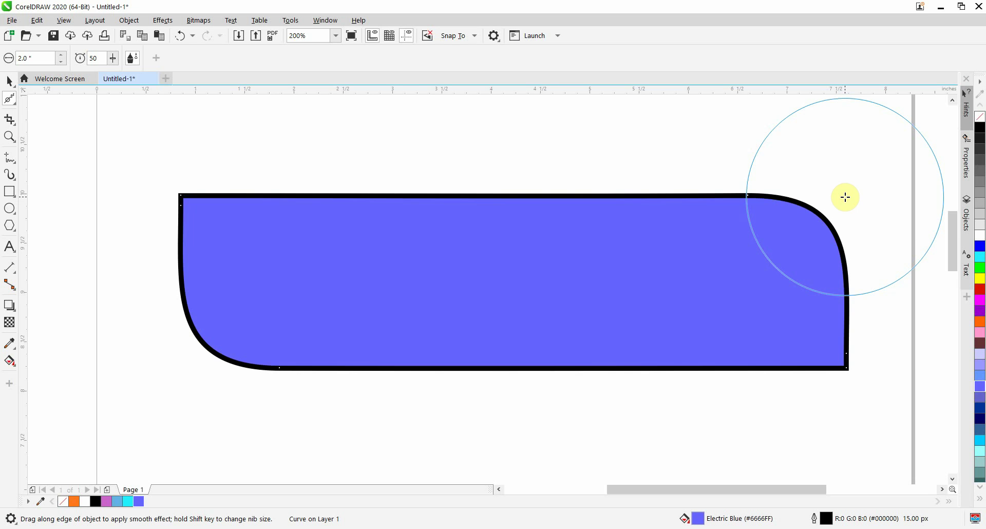